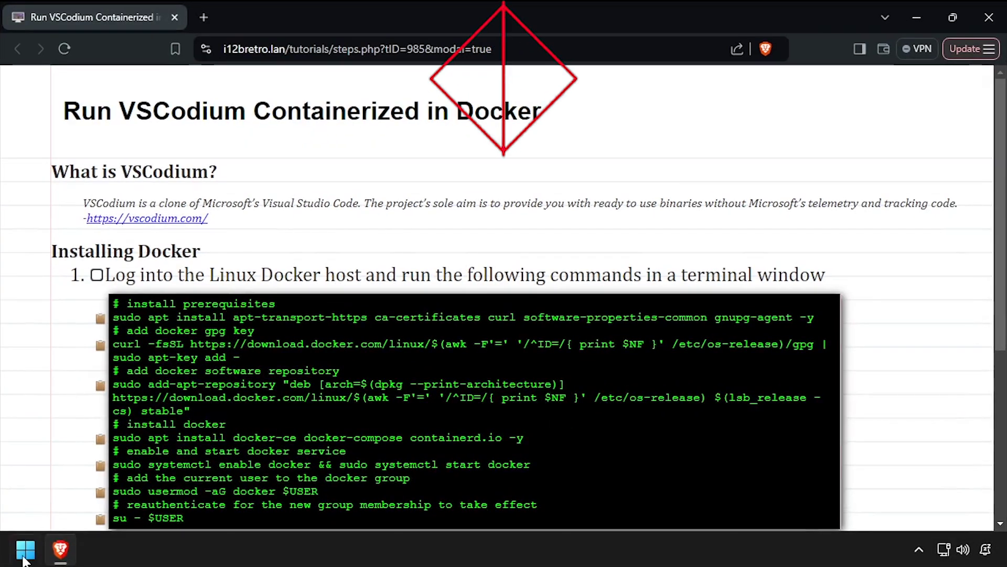
# Step: Launch a PowerShell terminal from the Win+X menu alongside the Brave tutorial
pyautogui.rightClick(25, 549)
pyautogui.click(65, 299)
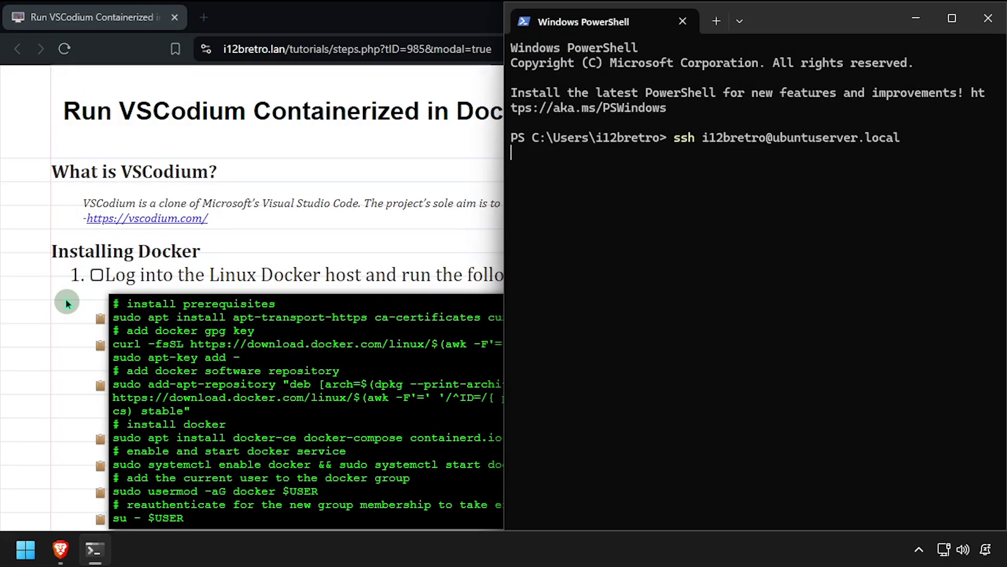
pyautogui.write('yes')
pyautogui.press('Return')
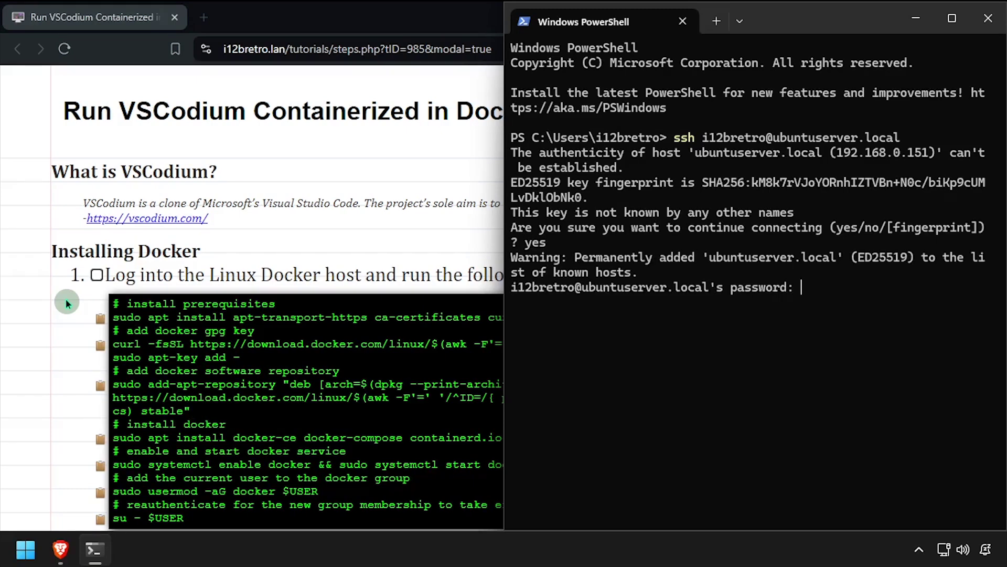
pyautogui.press('Return')
pyautogui.write('clear')
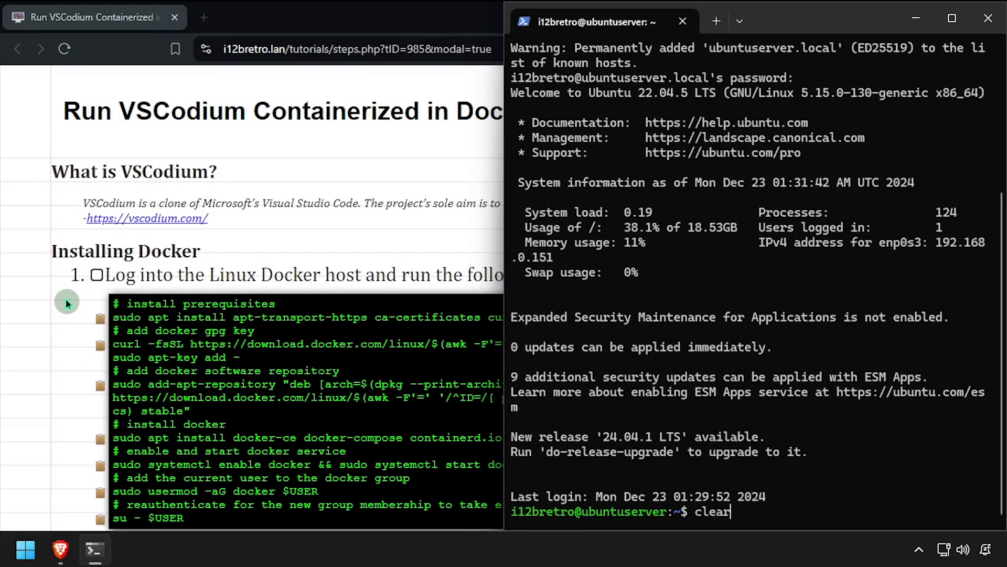
pyautogui.press('Return')
# Step: Install the prerequisite packages from the tutorial command, entering the sudo password
pyautogui.click(100, 318)
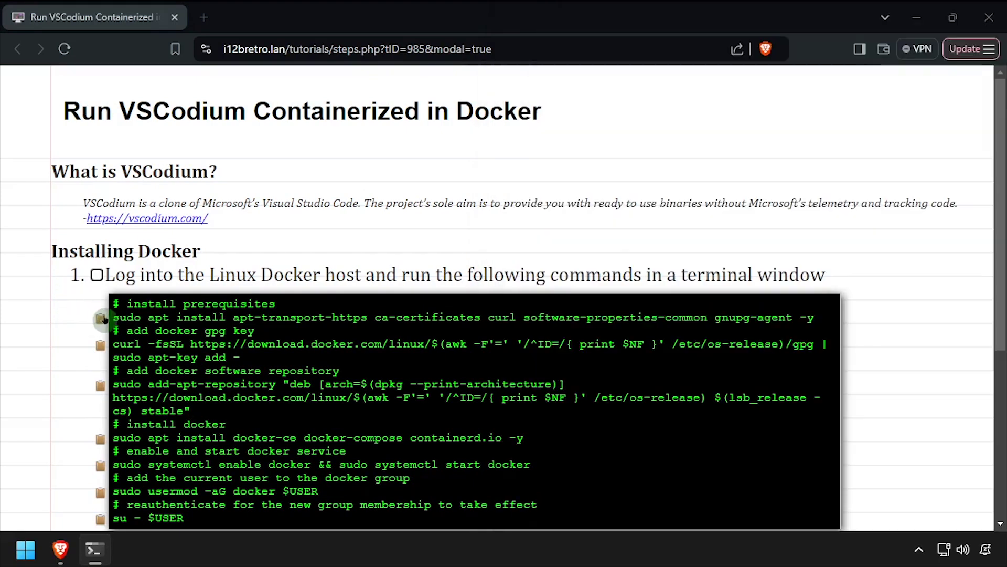
pyautogui.hotkey('alt', 'Tab')
pyautogui.hotkey('ctrl', 'shift', 'v')
pyautogui.press('Return')
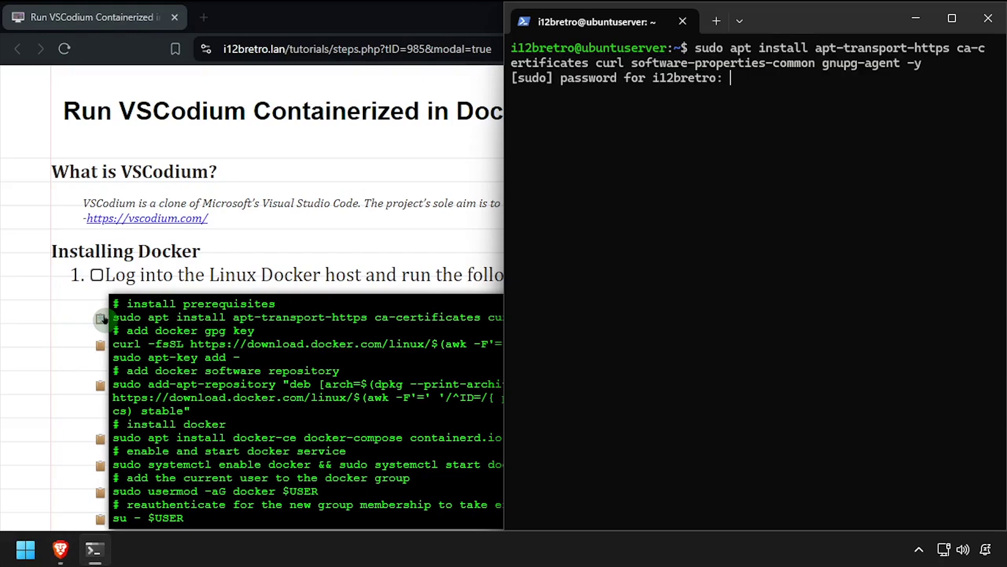
pyautogui.press('Return')
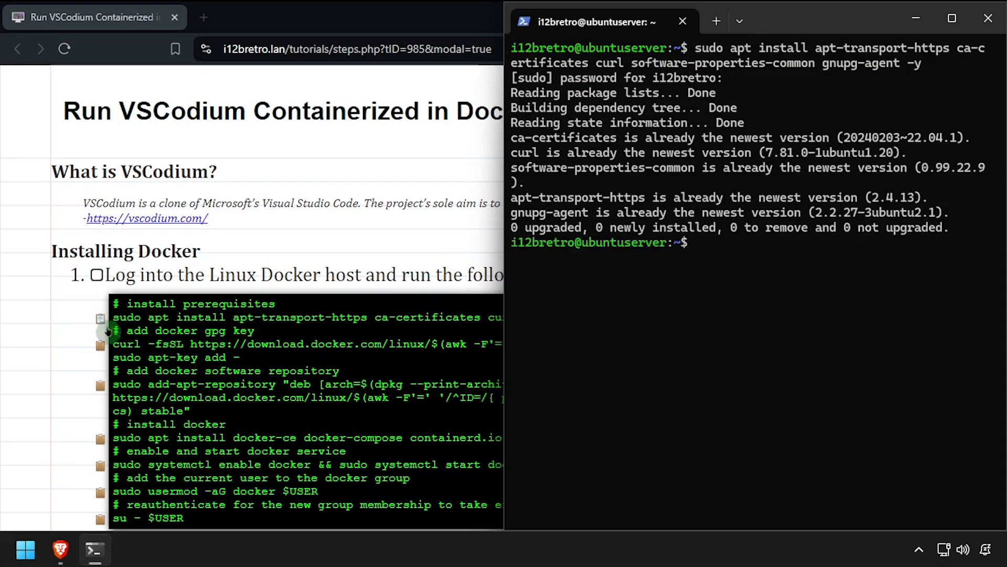
# Step: Add Docker's GPG signing key using the tutorial's command
pyautogui.click(101, 346)
pyautogui.hotkey('alt', 'Tab')
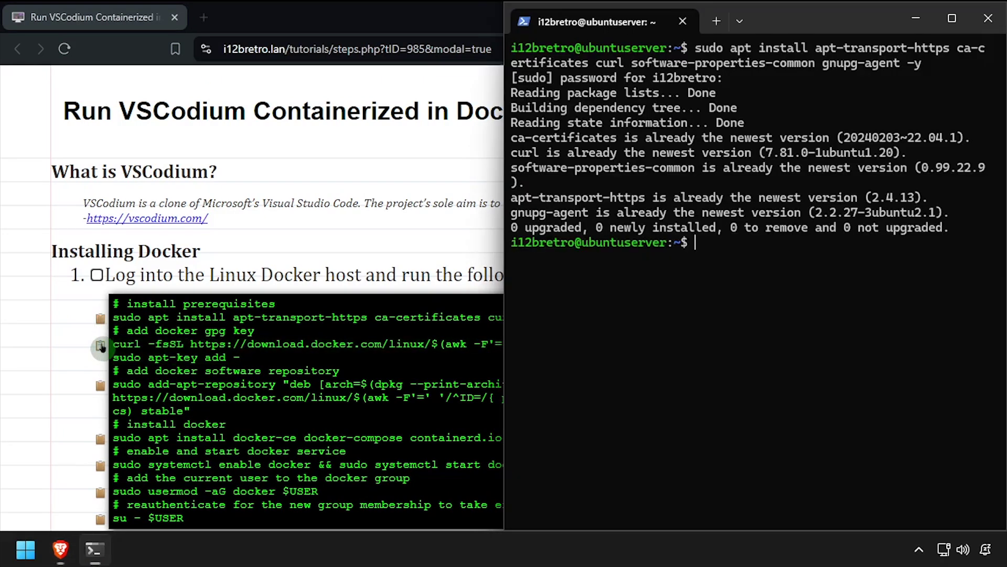
pyautogui.hotkey('ctrl', 'shift', 'v')
pyautogui.press('Return')
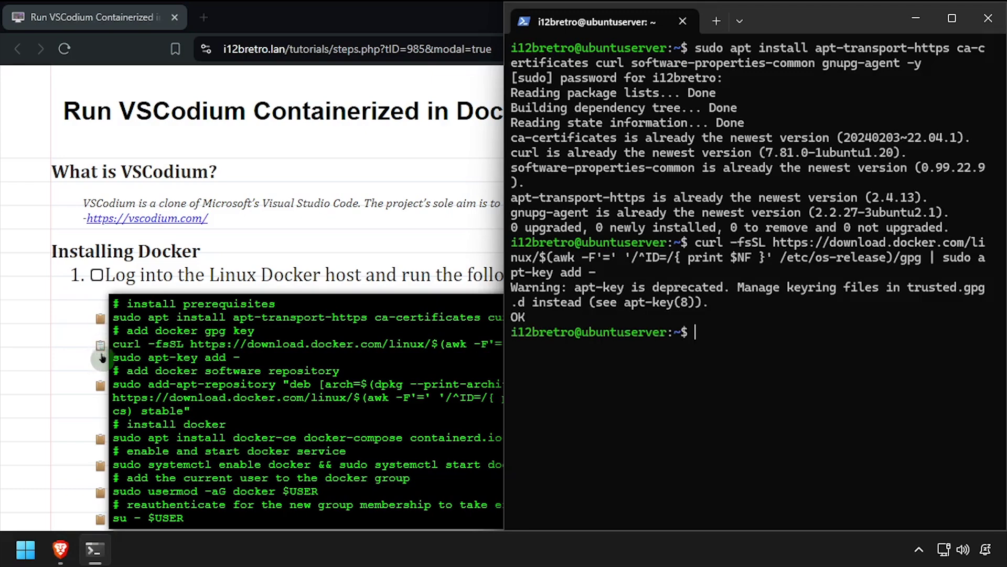
# Step: Add the Docker apt repository and refresh the package lists
pyautogui.click(101, 385)
pyautogui.hotkey('alt', 'Tab')
pyautogui.hotkey('ctrl', 'shift', 'v')
pyautogui.press('Return')
pyautogui.press('Return')
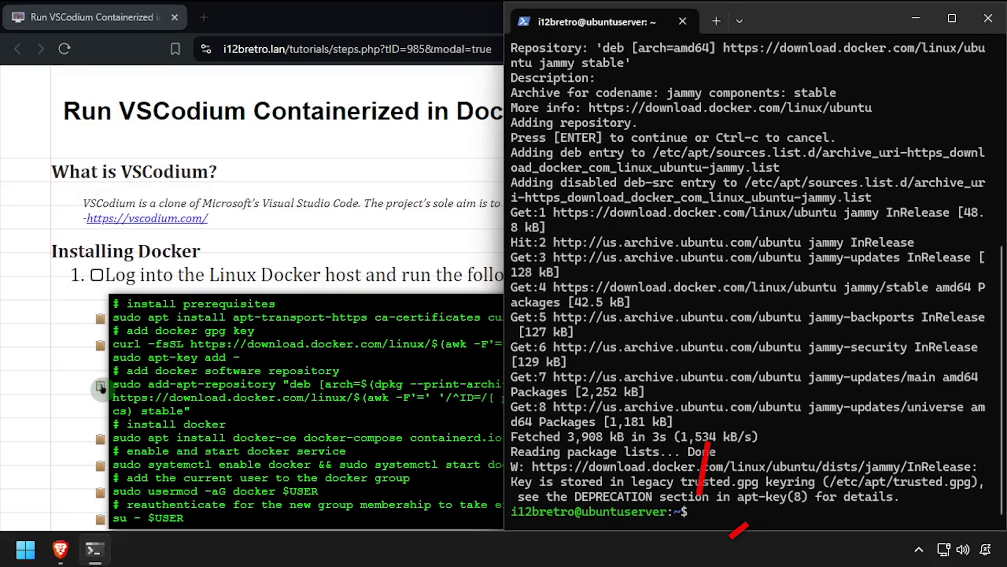
# Step: Install the Docker engine packages, then clear the terminal screen
pyautogui.hotkey('ctrl', 'l')
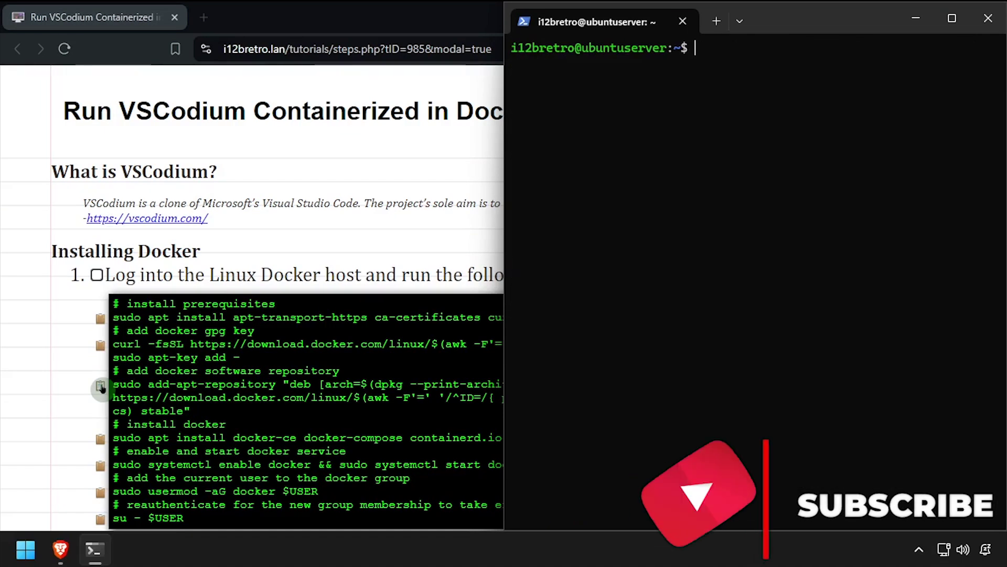
pyautogui.click(101, 439)
pyautogui.click(708, 236)
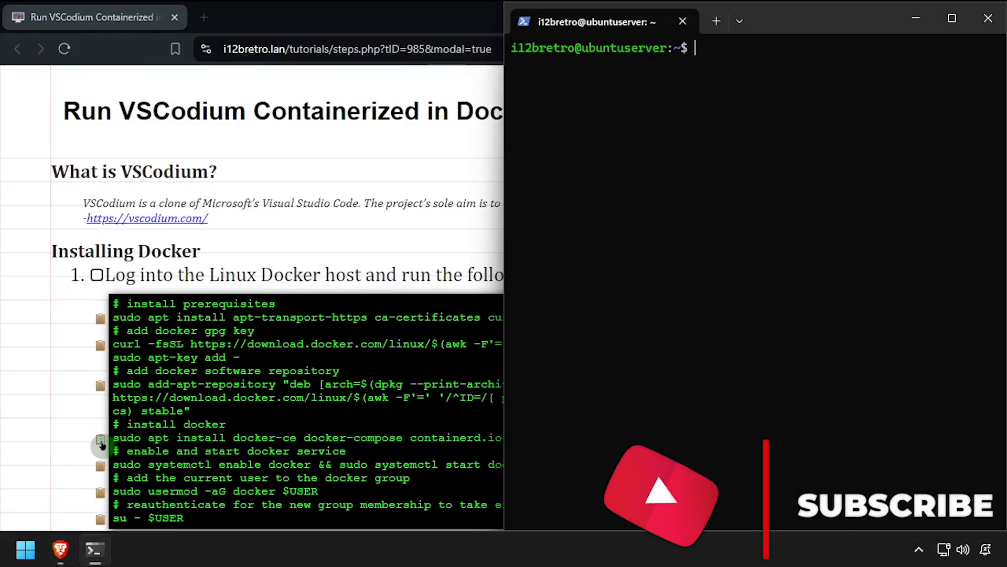
pyautogui.hotkey('ctrl', 'shift', 'v')
pyautogui.press('Return')
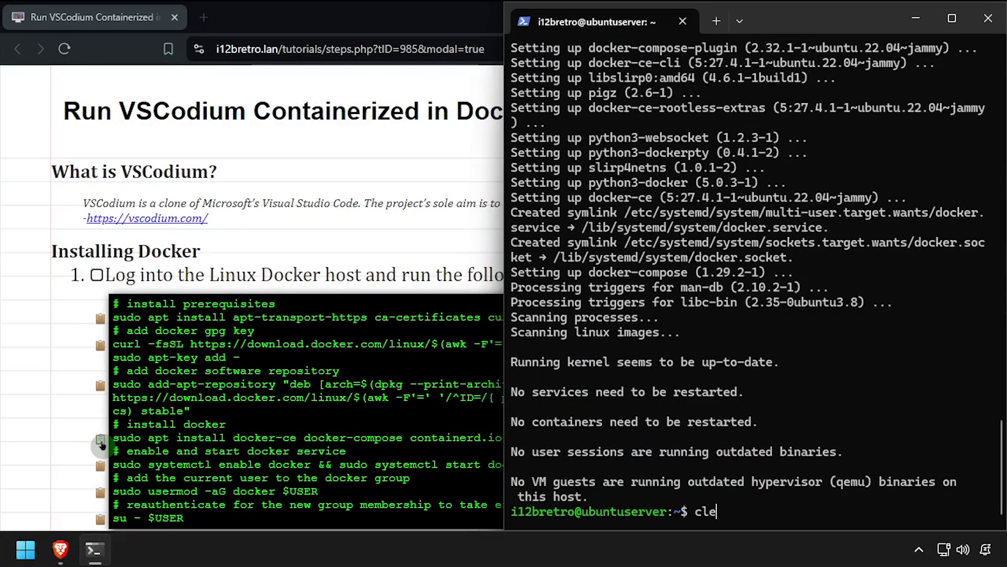
pyautogui.write('ar')
pyautogui.press('Return')
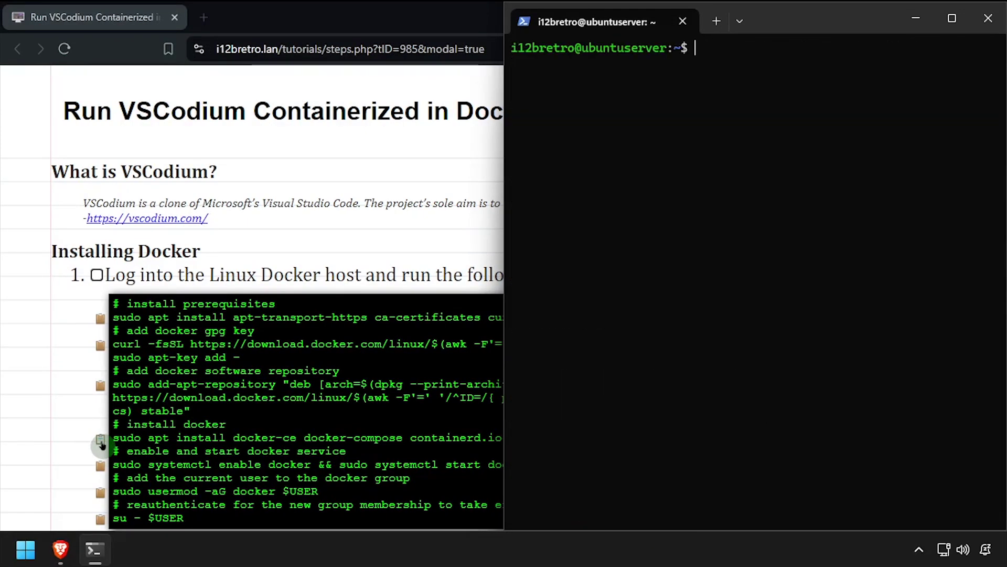
# Step: Enable and start the Docker service
pyautogui.click(100, 465)
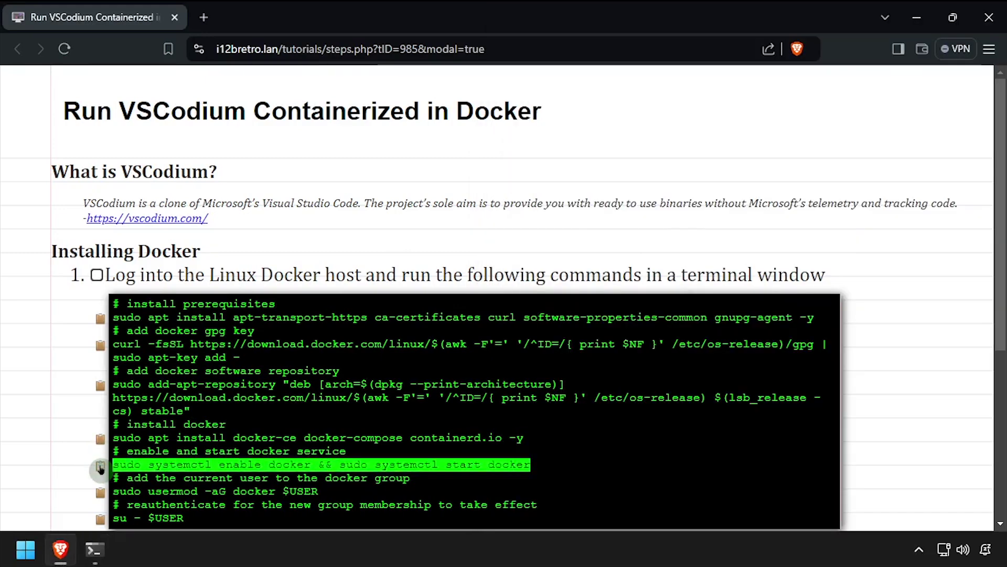
pyautogui.hotkey('alt', 'Tab')
pyautogui.hotkey('ctrl', 'shift', 'v')
pyautogui.press('Return')
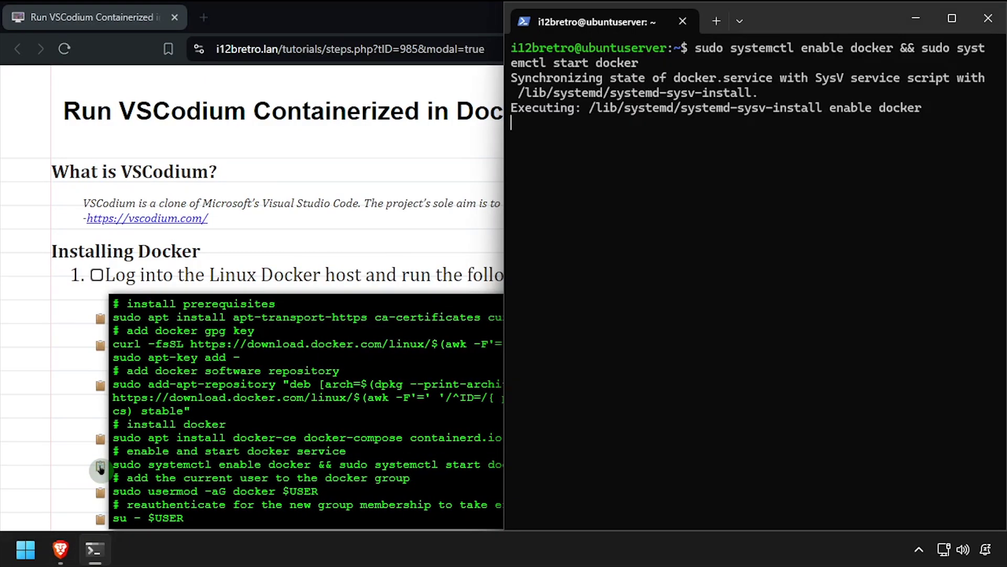
# Step: Add the current user to the docker group
pyautogui.click(101, 492)
pyautogui.hotkey('alt', 'Tab')
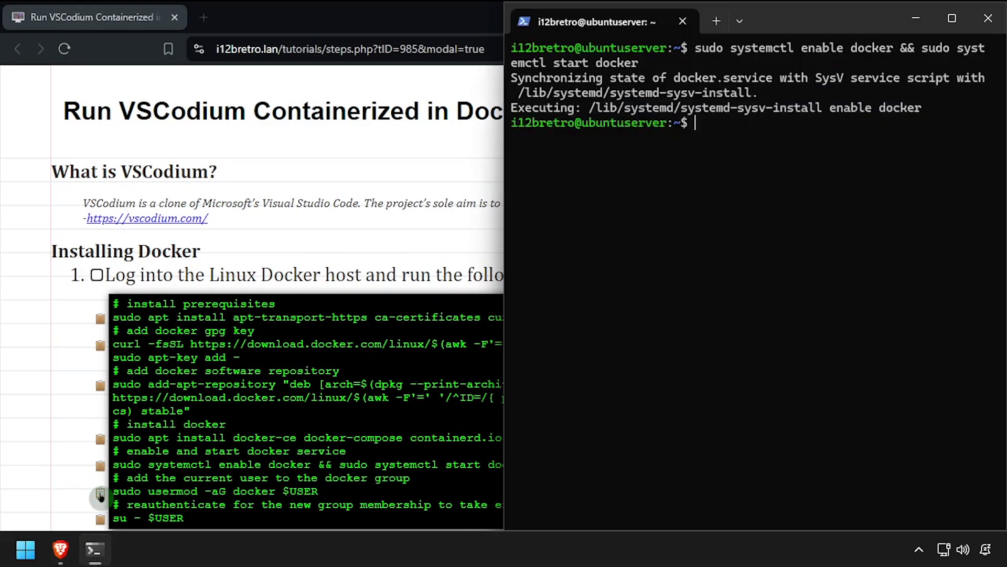
pyautogui.hotkey('ctrl', 'shift', 'v')
pyautogui.press('Return')
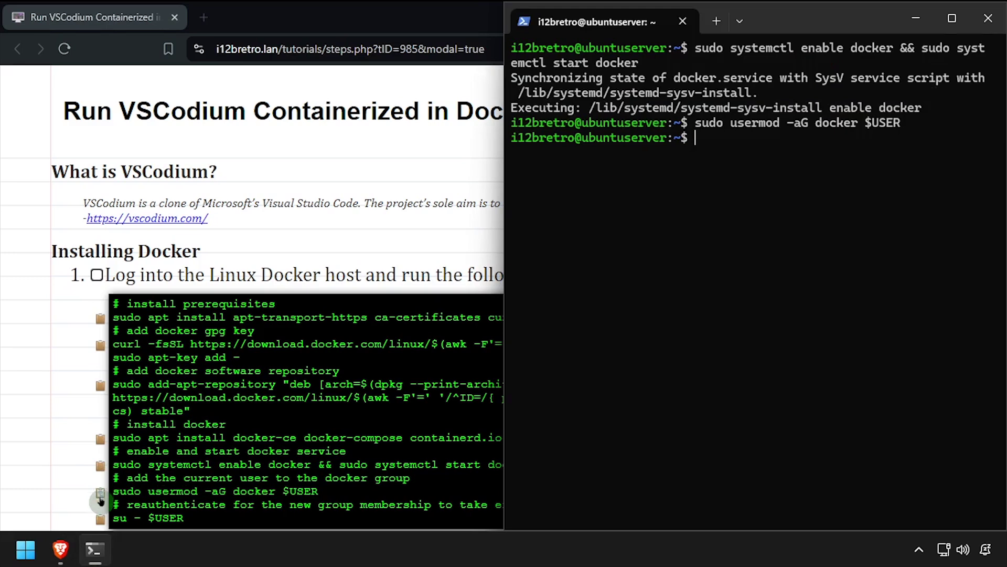
# Step: Reauthenticate the session with the password, then clear the screen
pyautogui.click(100, 518)
pyautogui.hotkey('alt', 'Tab')
pyautogui.hotkey('ctrl', 'shift', 'v')
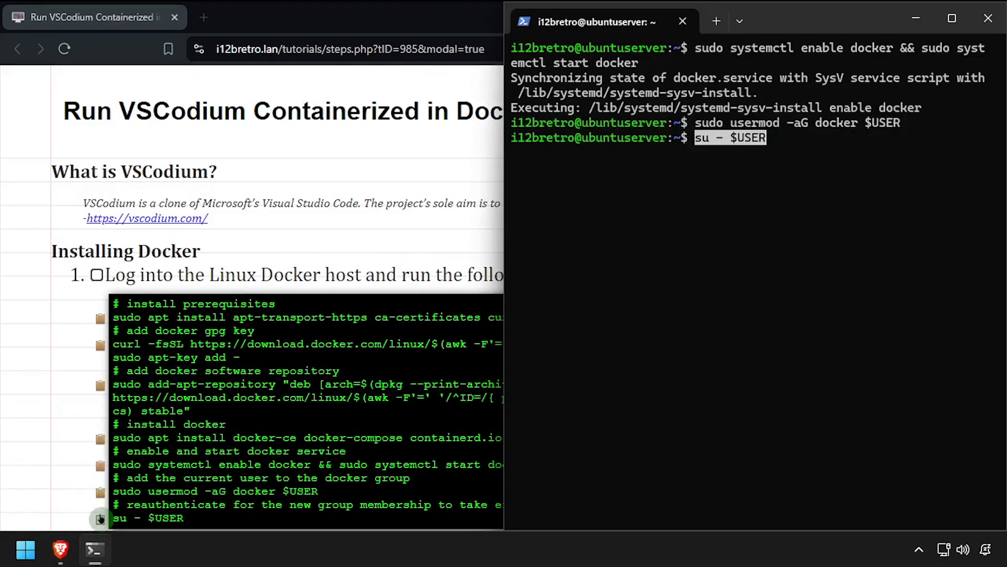
pyautogui.press('Return')
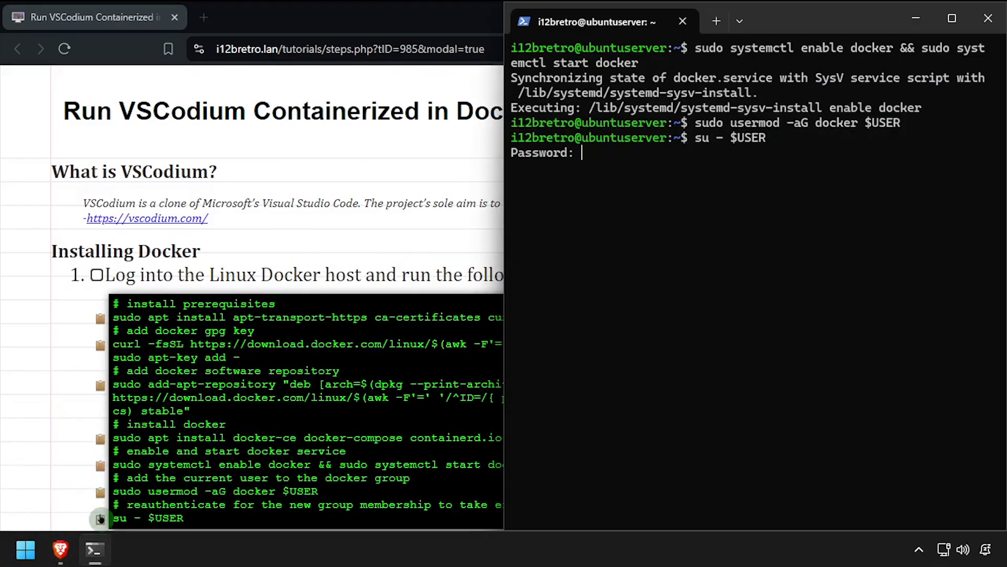
pyautogui.press('Return')
pyautogui.write('lear')
pyautogui.press('Return')
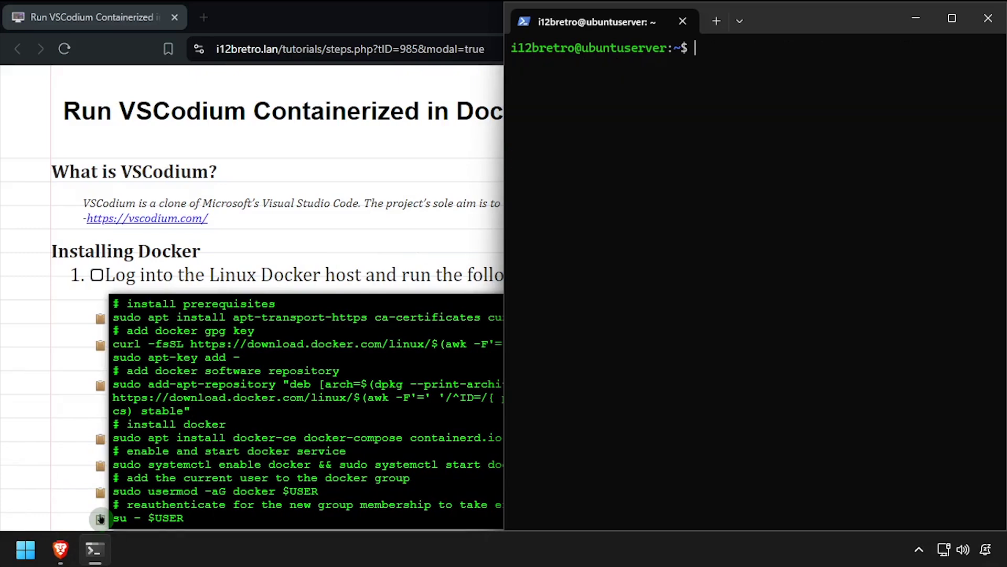
pyautogui.scroll(-4, 100, 473)
# Step: Run id $user to confirm uid=1000 and gid=1000, then create the VSCodium folders
pyautogui.click(101, 332)
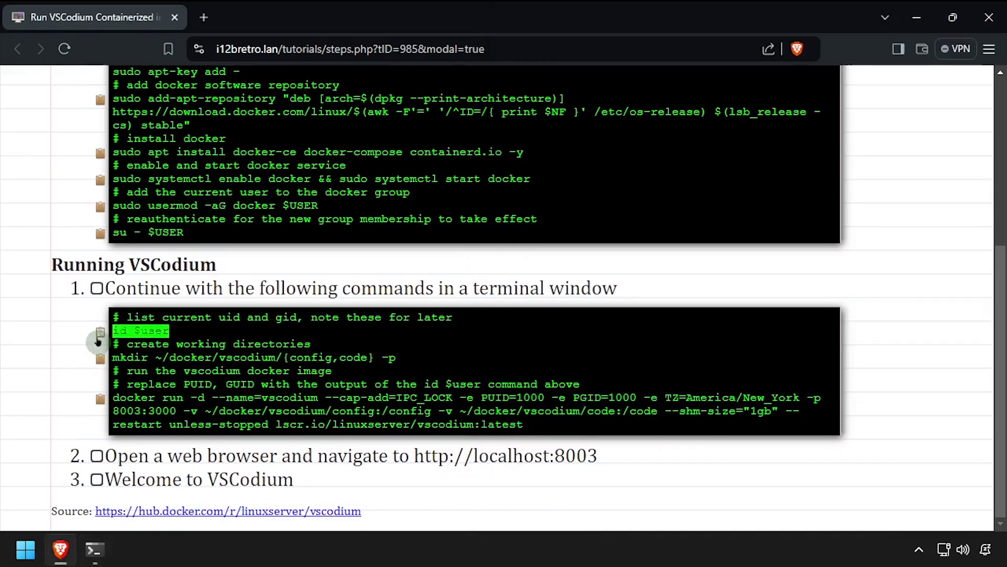
pyautogui.hotkey('alt', 'Tab')
pyautogui.hotkey('ctrl', 'shift', 'v')
pyautogui.press('Return')
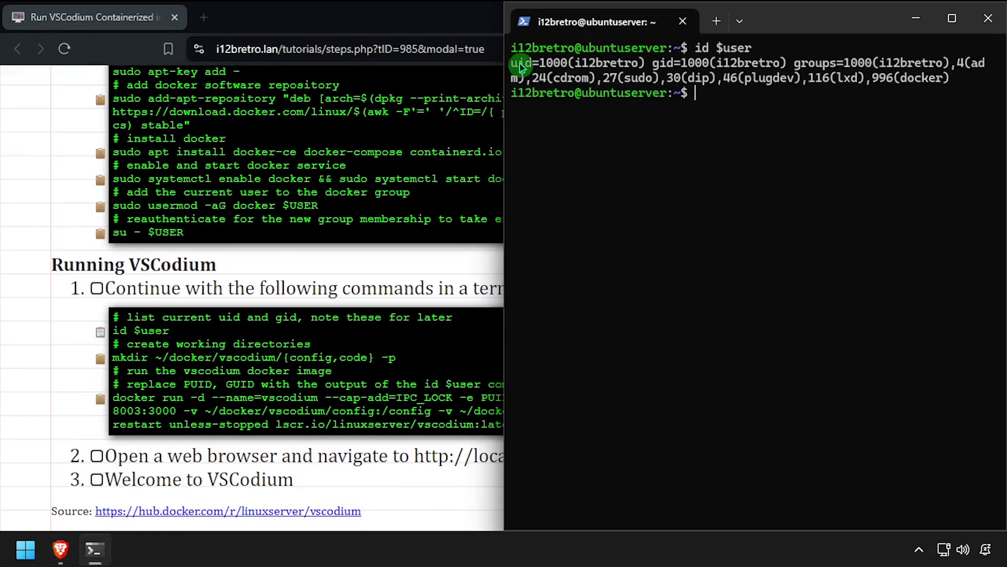
pyautogui.moveTo(512, 63); pyautogui.dragTo(567, 63)
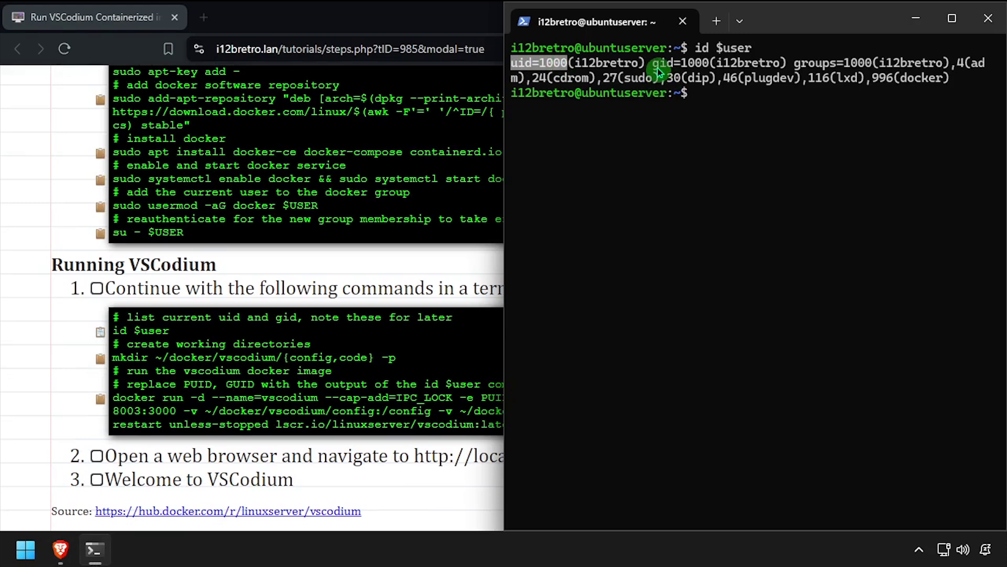
pyautogui.moveTo(653, 63); pyautogui.dragTo(688, 65)
pyautogui.click(638, 108)
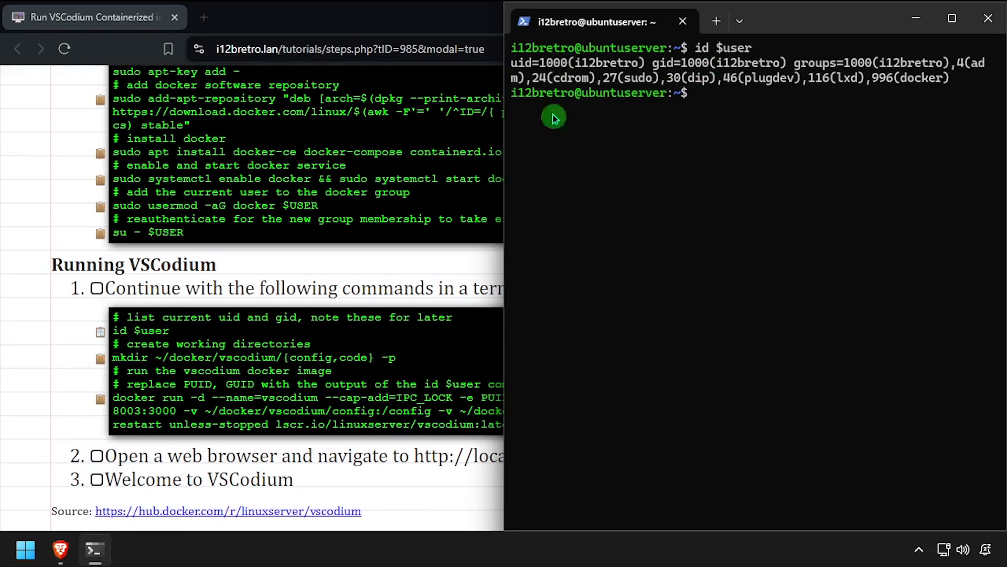
pyautogui.click(101, 358)
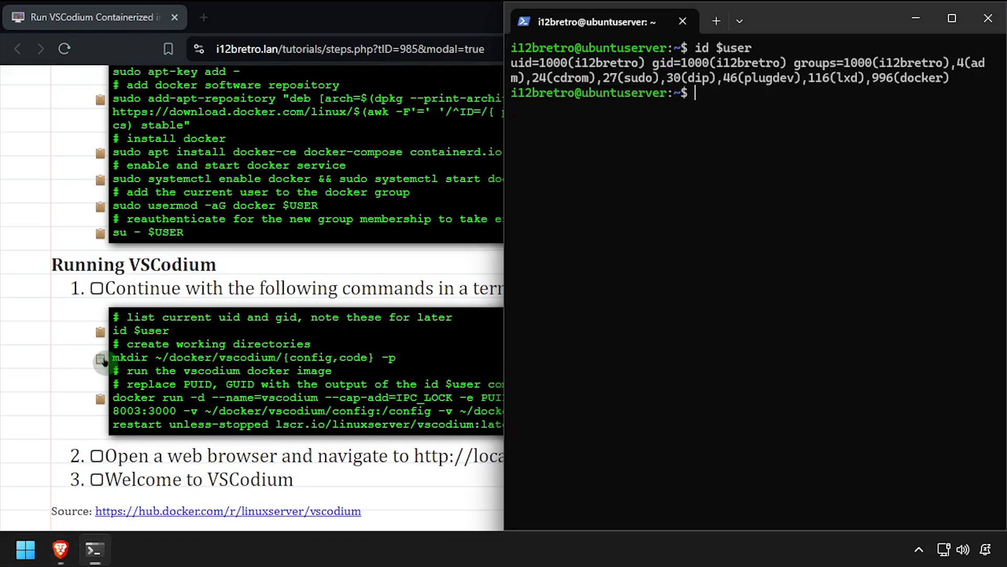
pyautogui.press('Return')
# Step: Run the tutorial's docker run command with PUID=1000 to start the VSCodium container
pyautogui.click(101, 400)
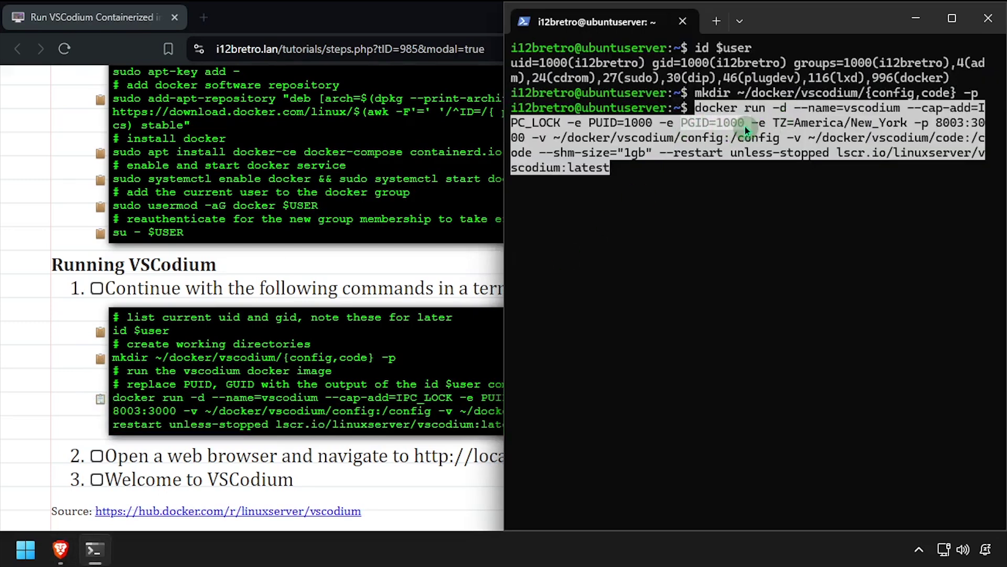
pyautogui.moveTo(590, 123); pyautogui.dragTo(634, 124)
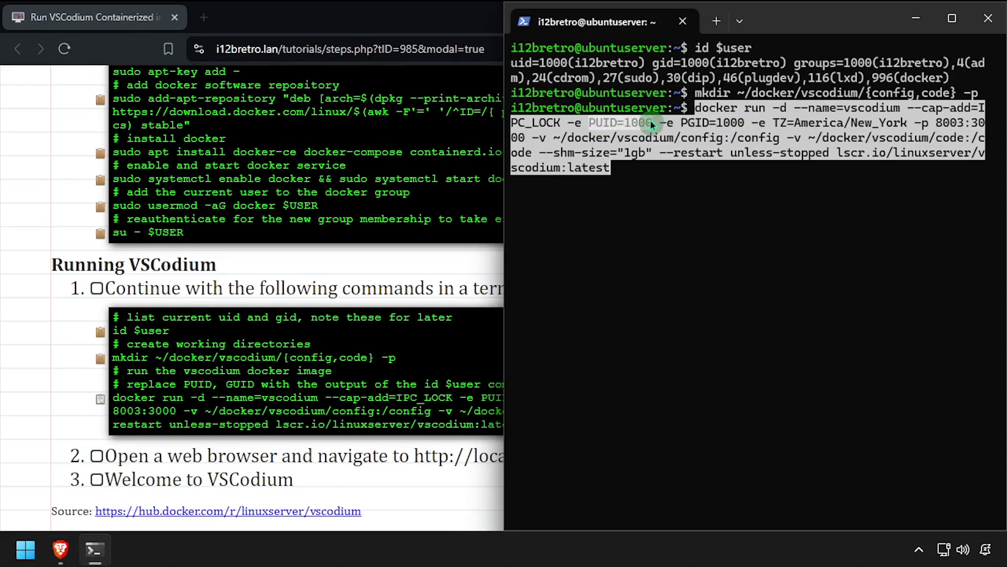
pyautogui.click(662, 169)
pyautogui.press('Return')
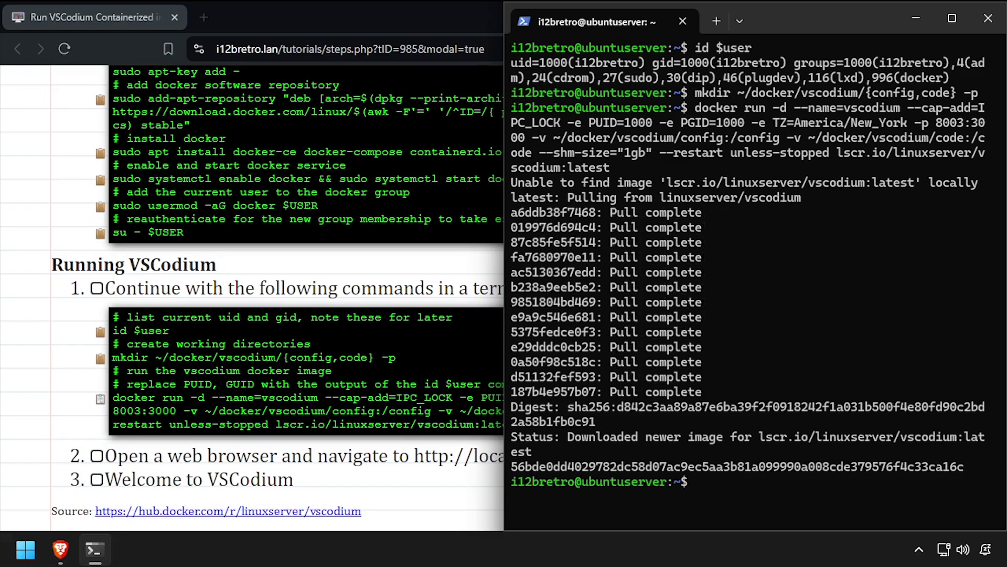
pyautogui.click(203, 18)
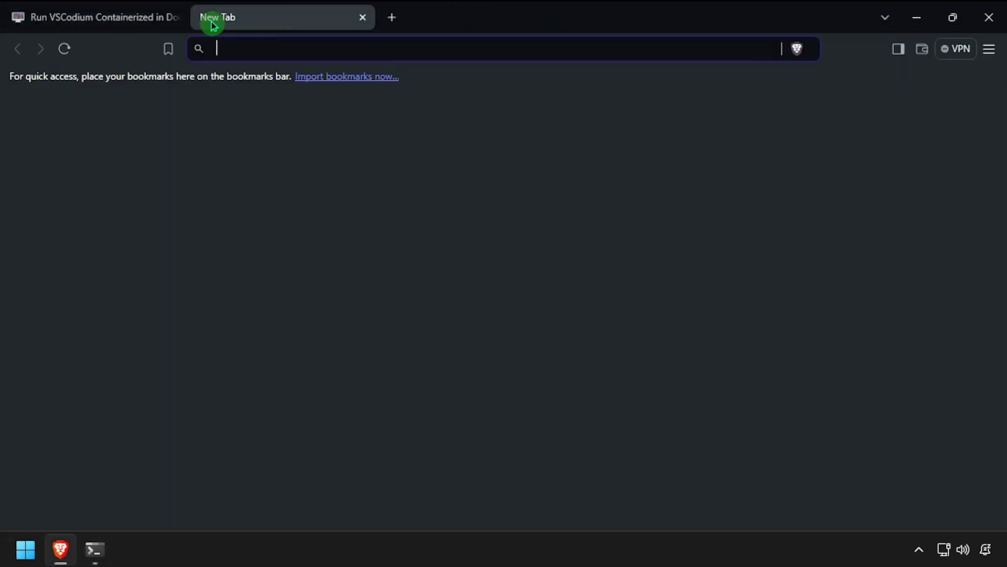
pyautogui.write('http://ubuntuser')
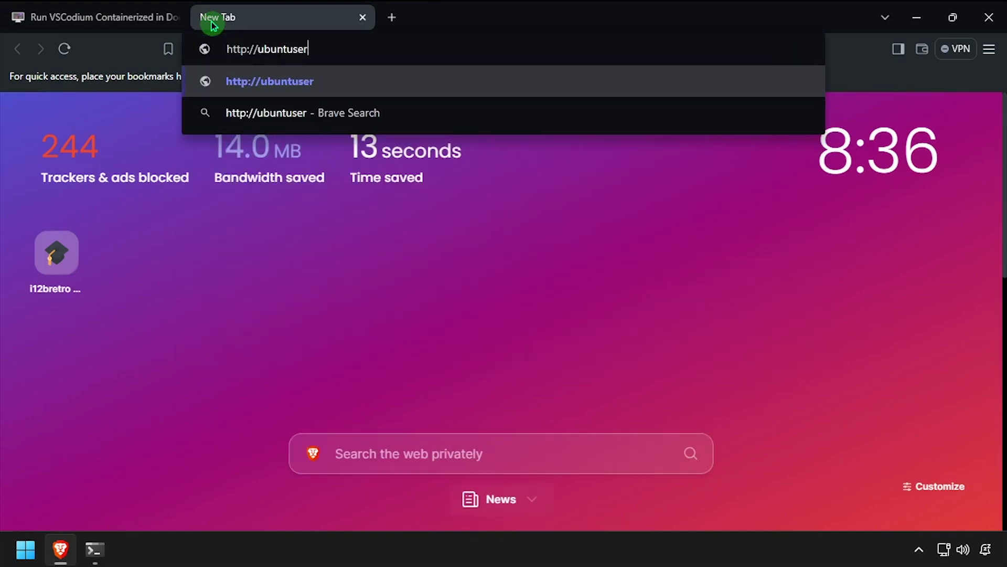
pyautogui.write('ver.local:8003')
pyautogui.press('Return')
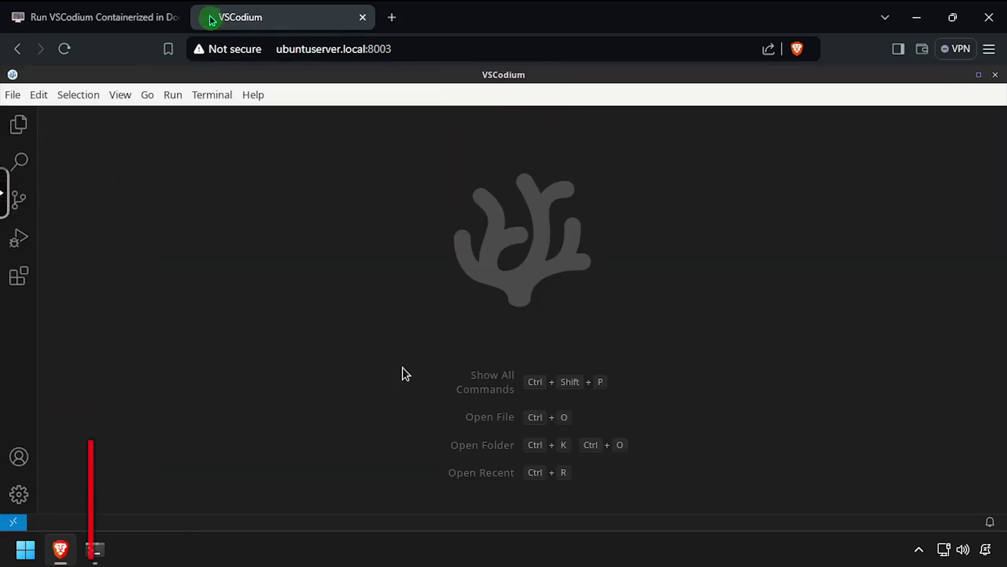
# Step: Create a new Python-language file with the print line and open Save As
pyautogui.click(13, 94)
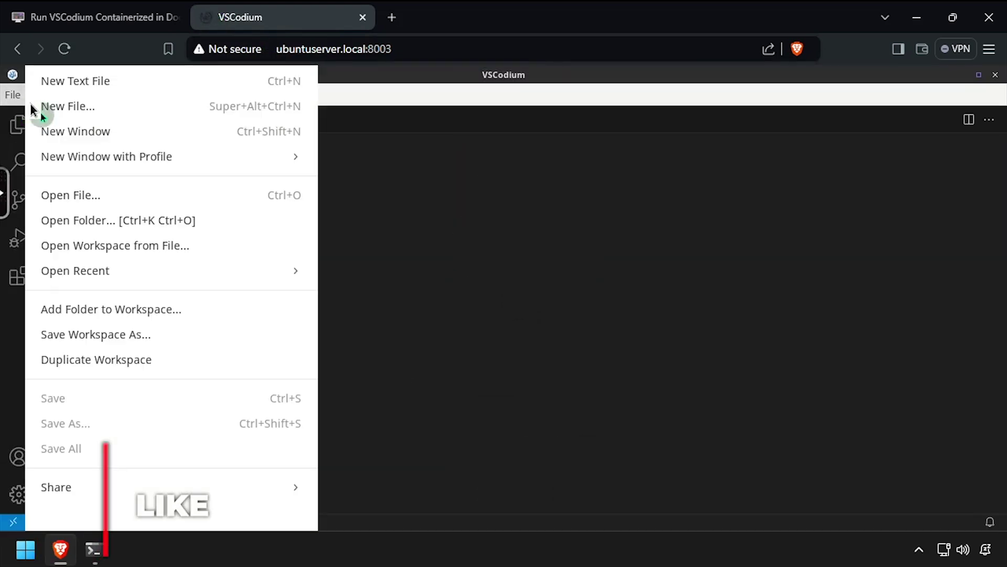
pyautogui.hotkey('ctrl', 'n')
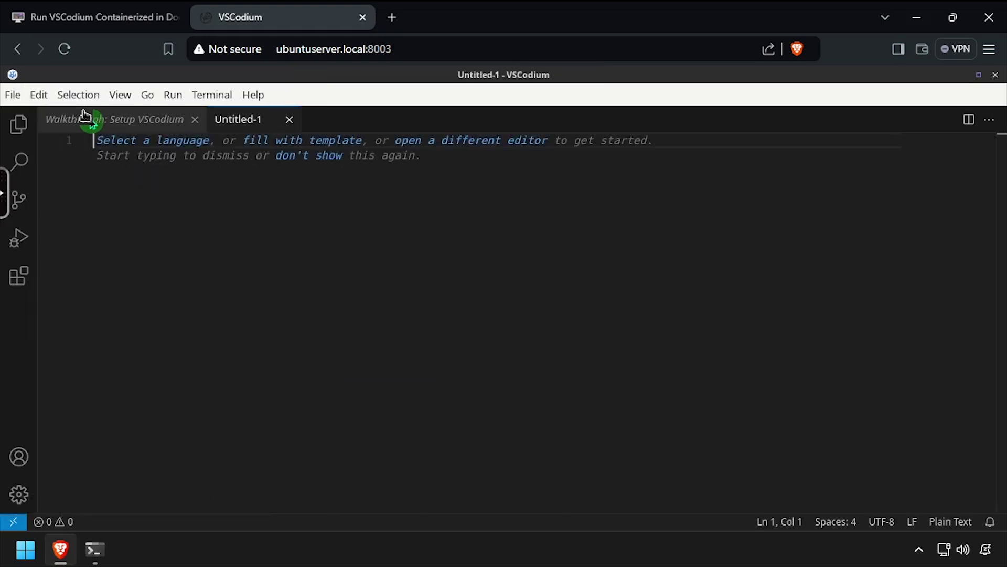
pyautogui.click(148, 146)
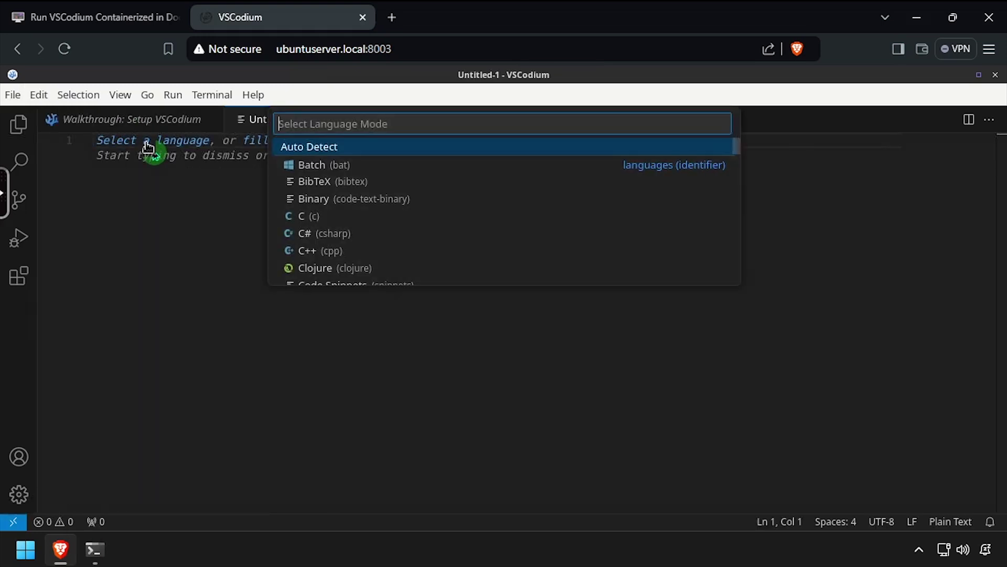
pyautogui.write('python')
pyautogui.press('Return')
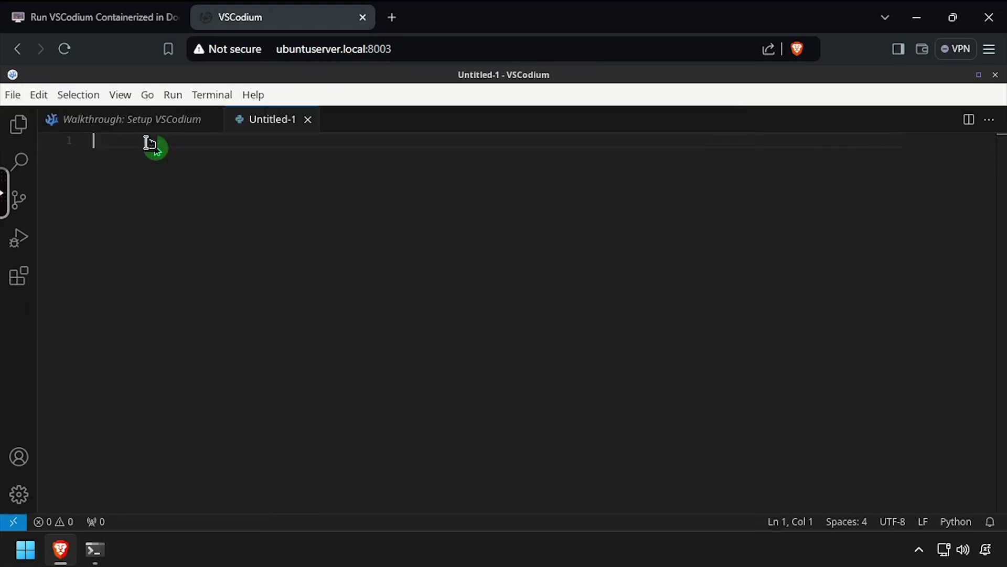
pyautogui.write('print("that was ')
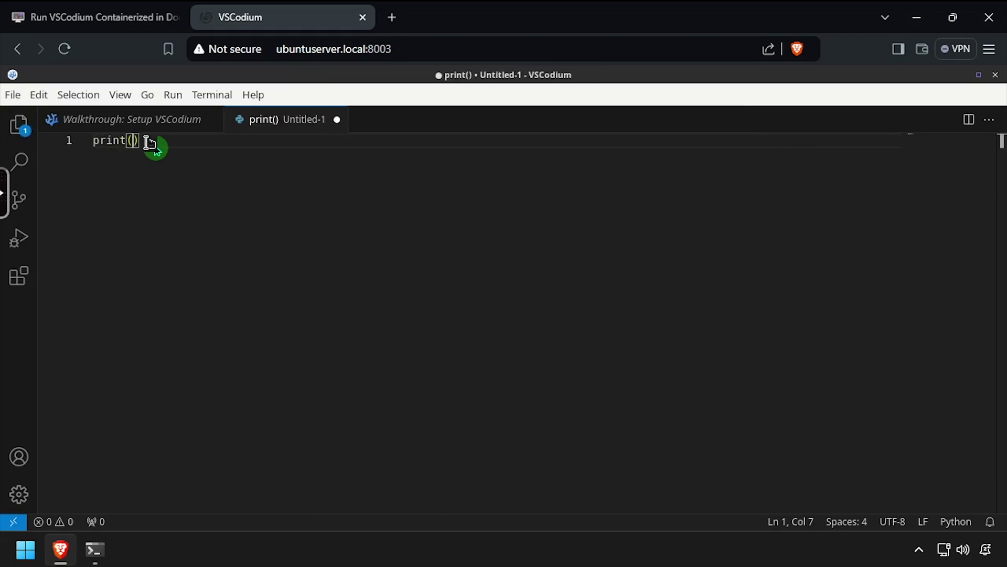
pyautogui.write('quick and easy')
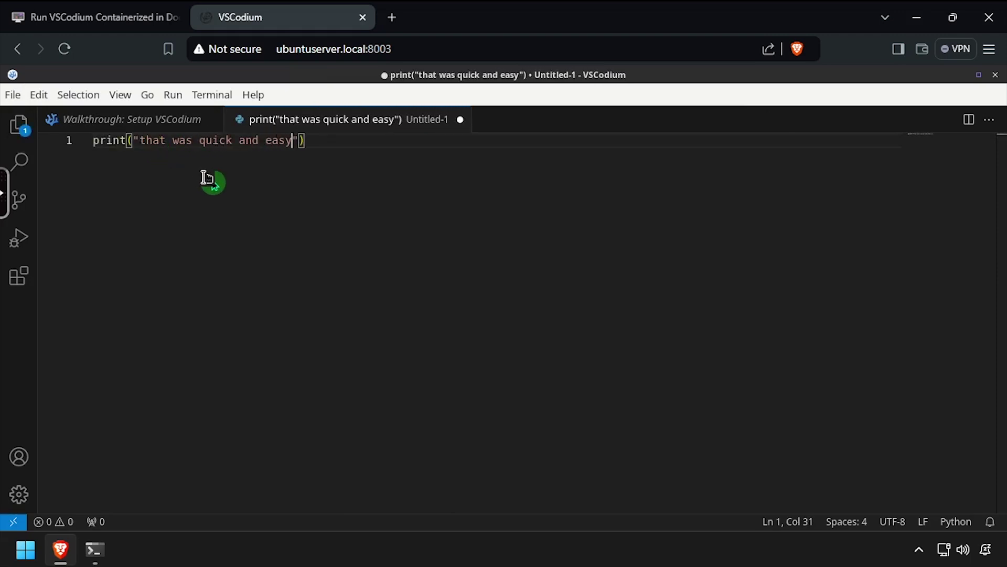
pyautogui.click(13, 95)
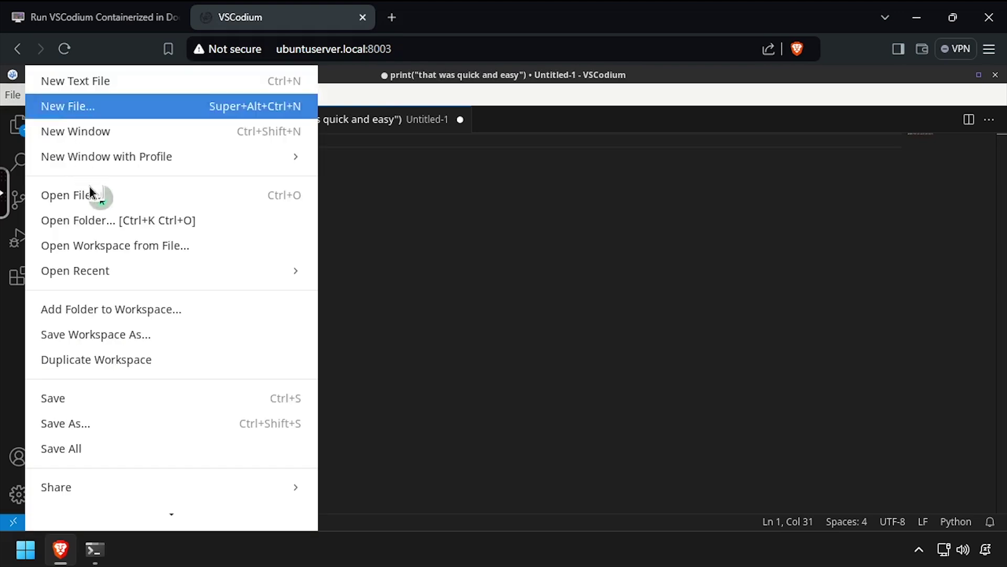
pyautogui.click(65, 423)
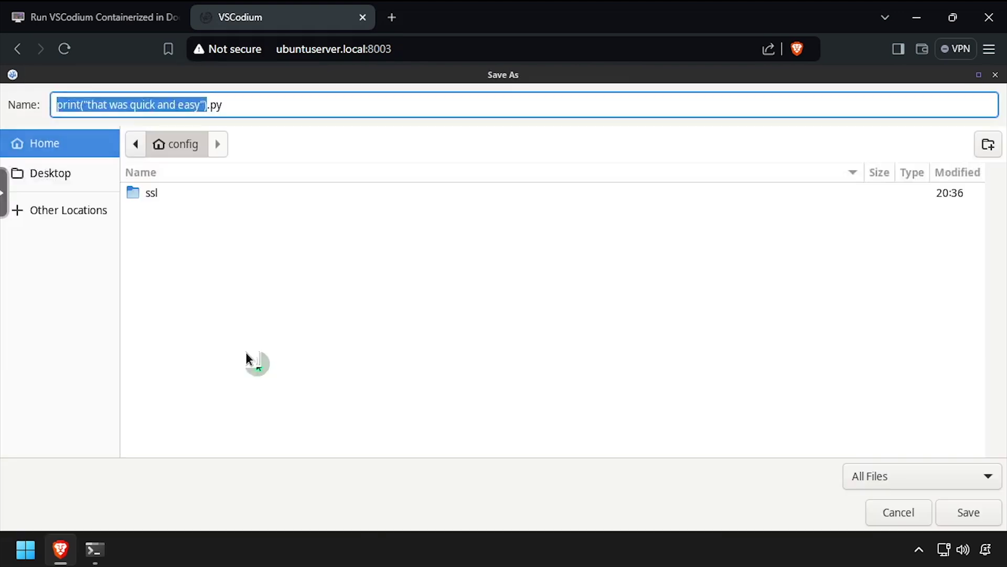